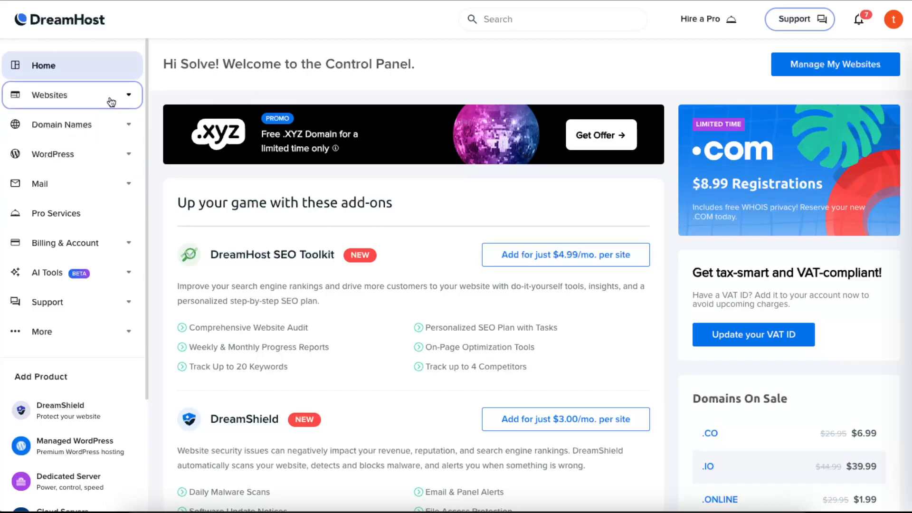
Step: Open the MySQL databases overview and locate the server's hostname and the users with access to the existing database
left_click(127, 96)
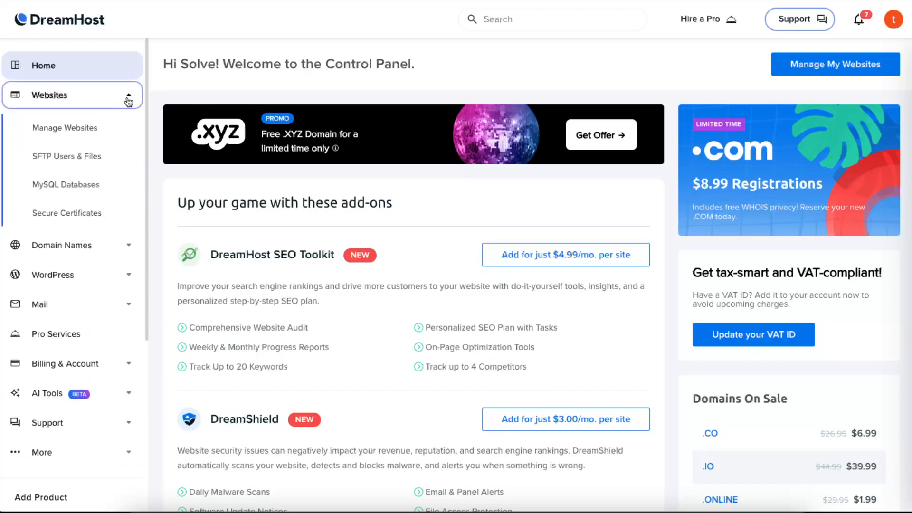
left_click(79, 189)
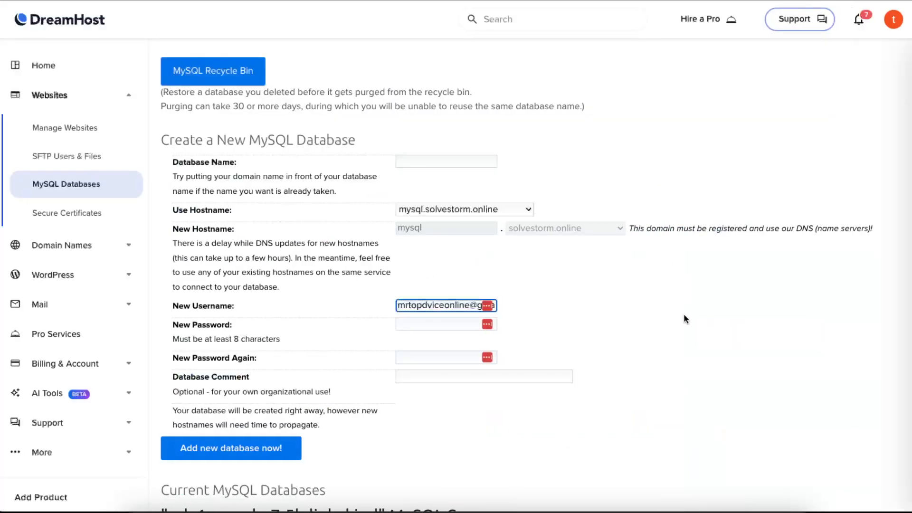
scroll(551, 268, "down", 10)
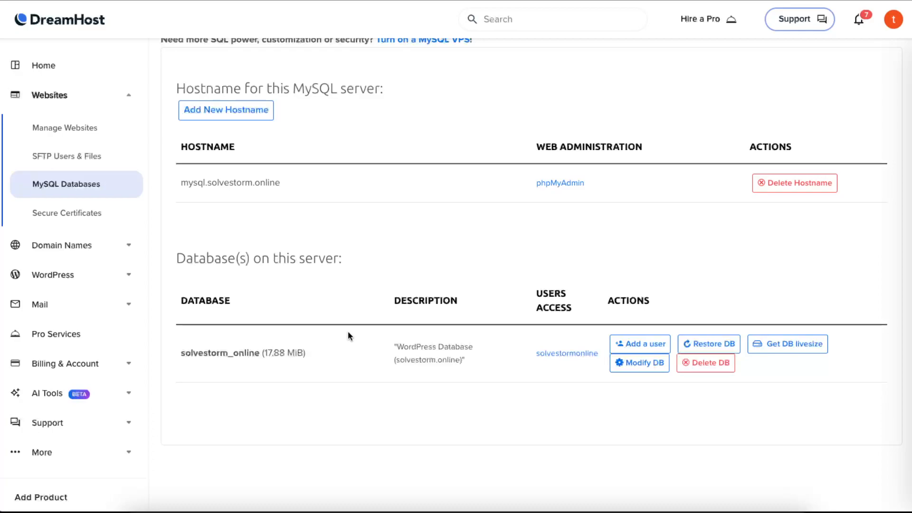
left_click_drag(537, 287, 584, 311)
left_click(582, 306)
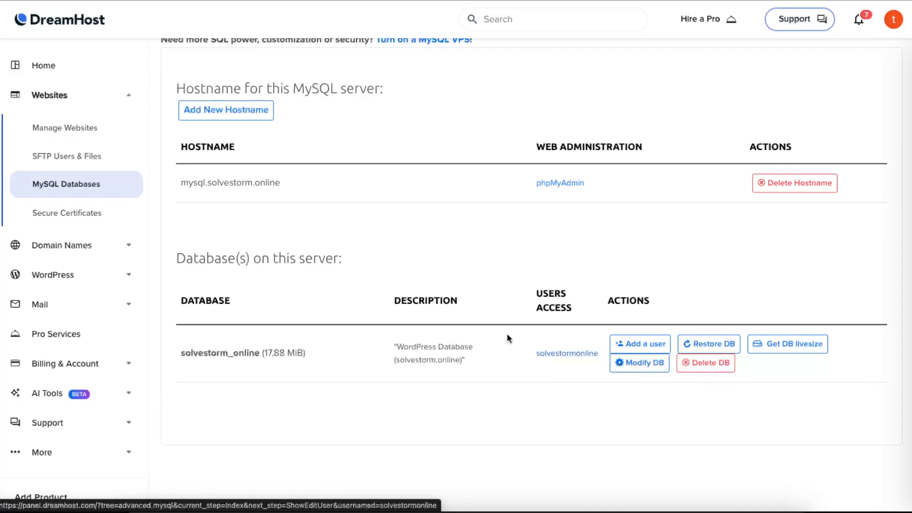
double_click(235, 184)
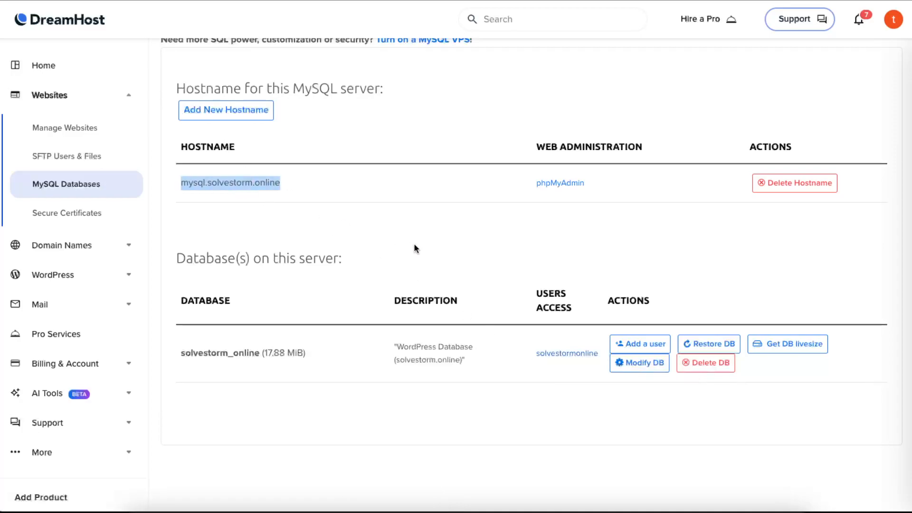
left_click(568, 400)
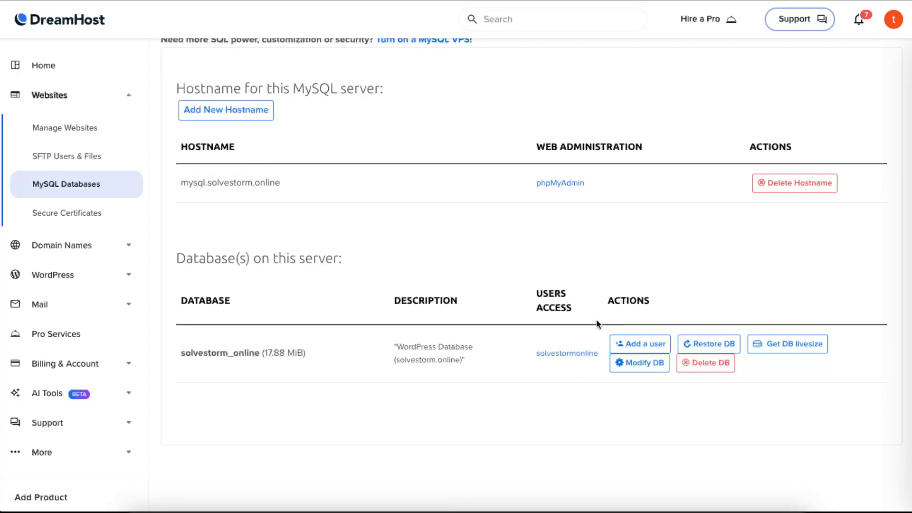
Step: Open the details of the database user solvestormonline and check which database it has access to
left_click(567, 354)
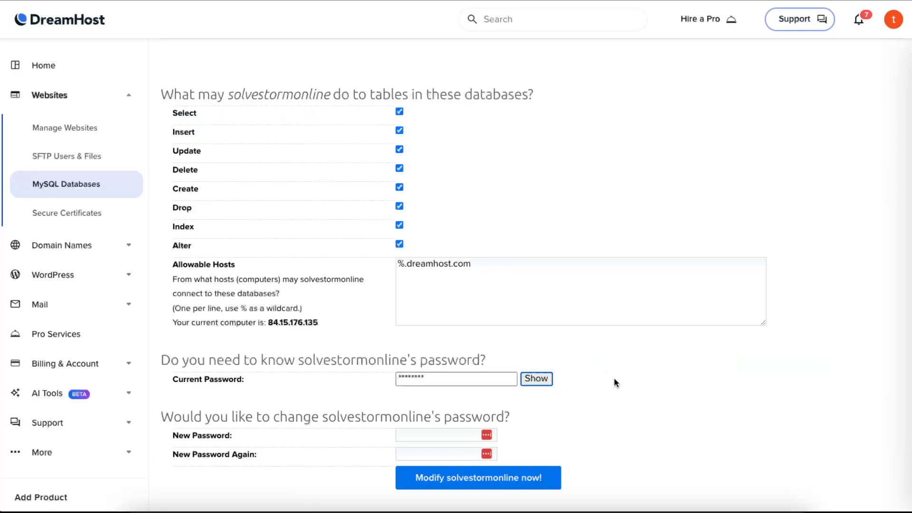
scroll(617, 373, "up", 3)
double_click(216, 169)
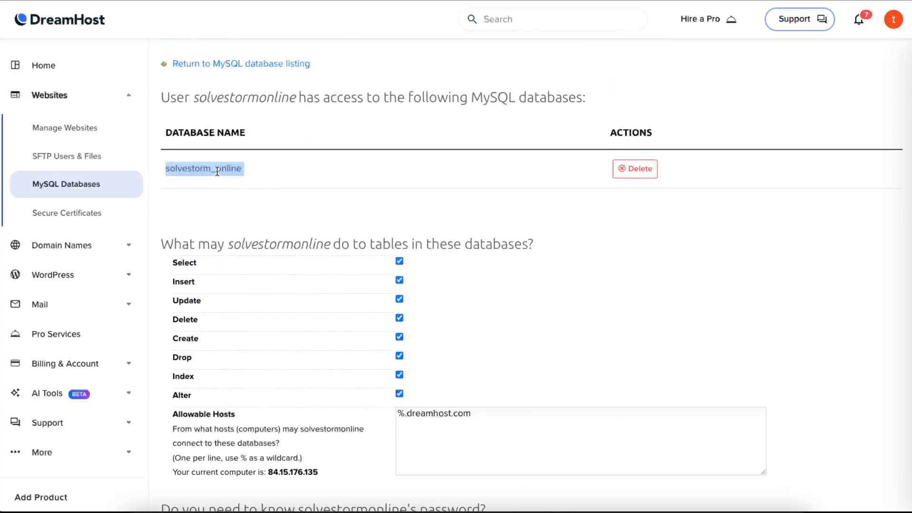
left_click(181, 71)
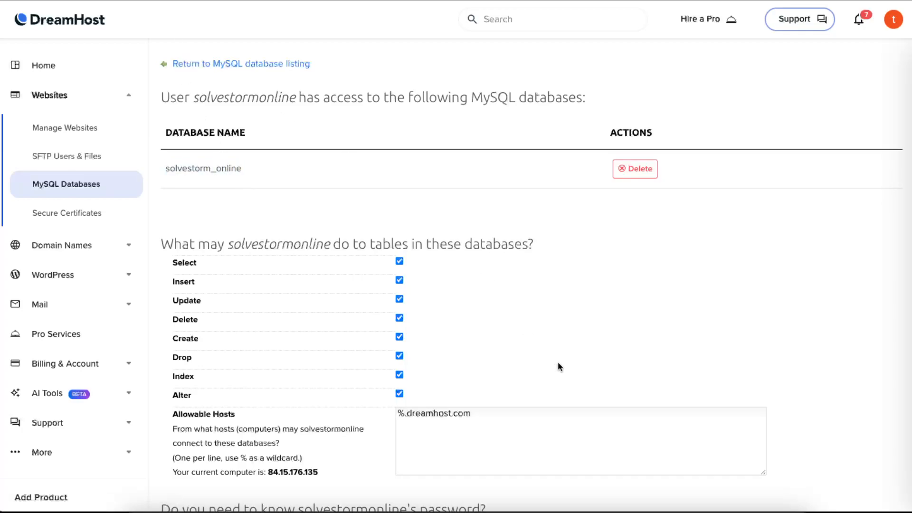
Step: Return to the MySQL database listing and check the description and name of the database on the server
scroll(558, 361, "down", 5)
scroll(557, 361, "down", 5)
left_click_drag(395, 347, 479, 347)
left_click(466, 357)
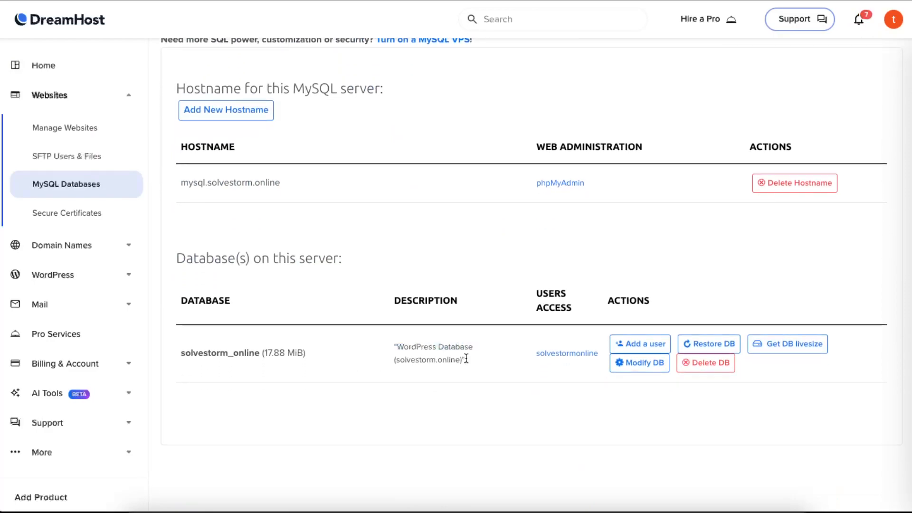
left_click_drag(262, 353, 167, 350)
left_click(195, 351)
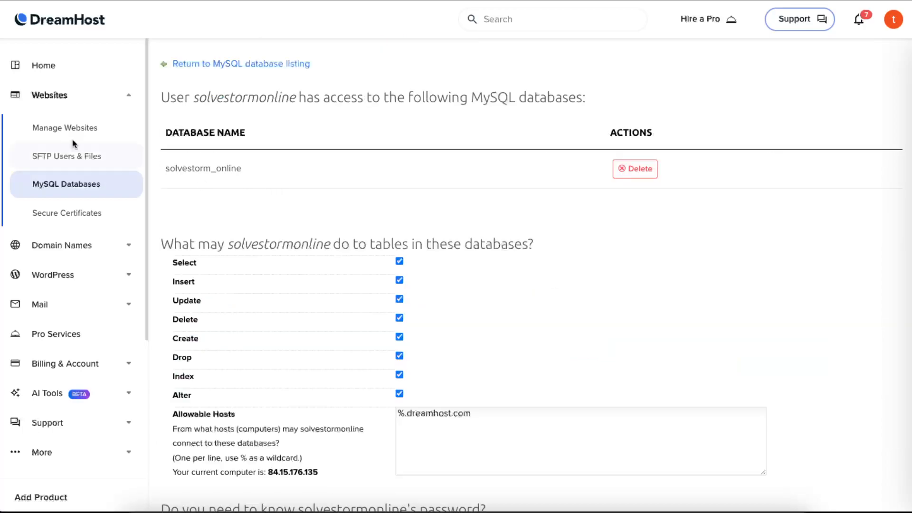
Step: Open the management page of the solvestorm.online website and launch the management tool for its database
left_click(69, 127)
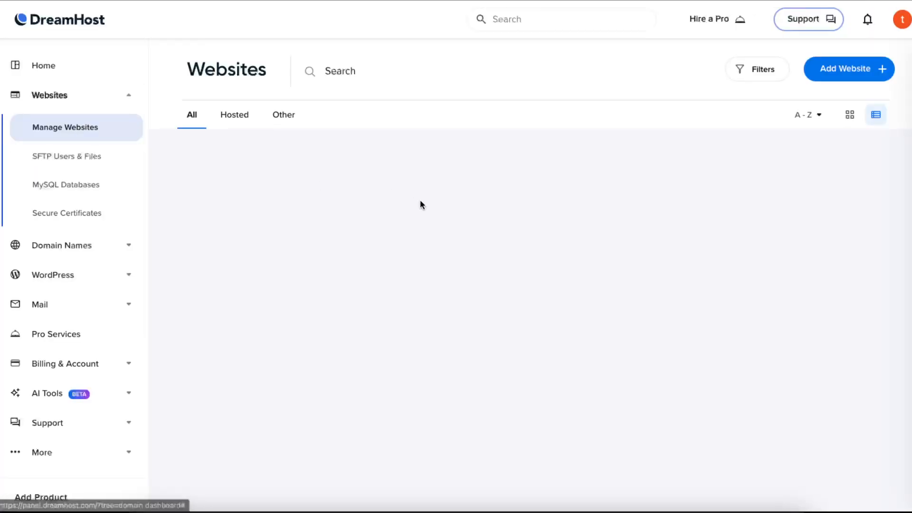
left_click(829, 204)
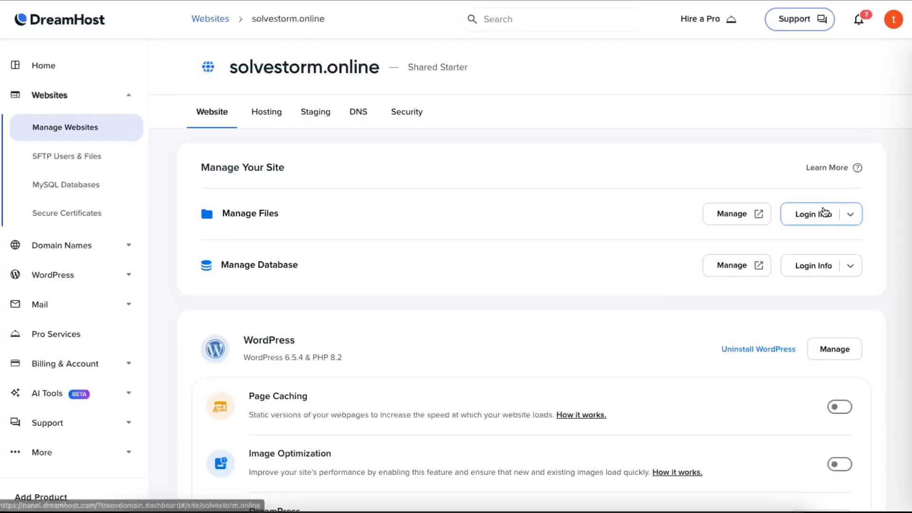
left_click_drag(263, 261, 354, 263)
left_click(750, 266)
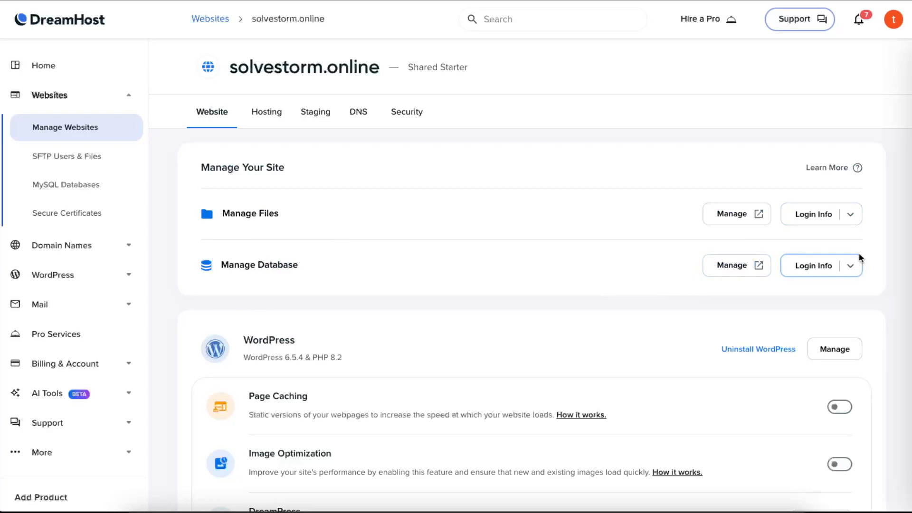
left_click(728, 270)
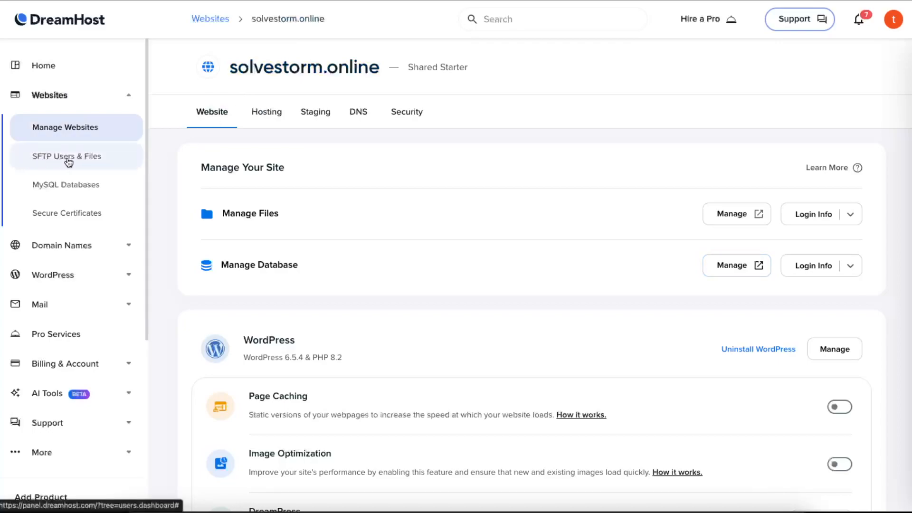
Step: Start a new SFTP user named solvestormexample on the Shared Starter server and fill in its password
left_click(69, 162)
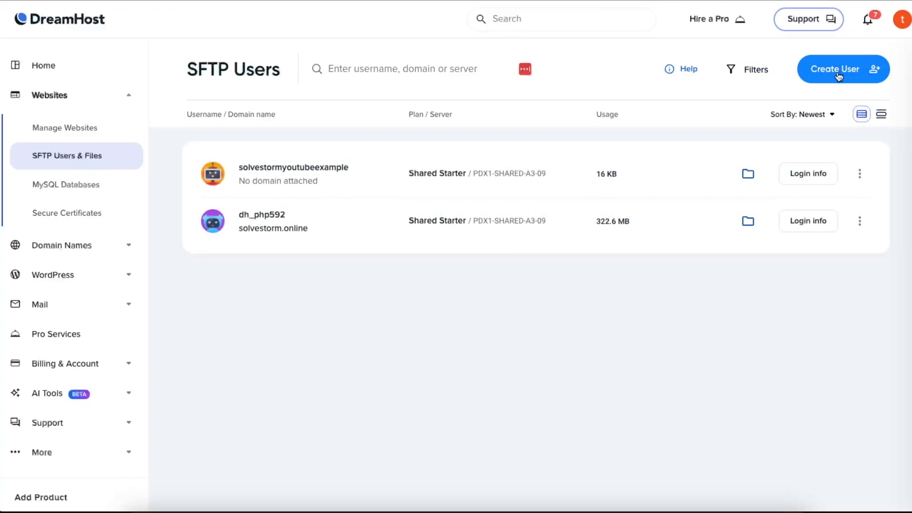
left_click(838, 75)
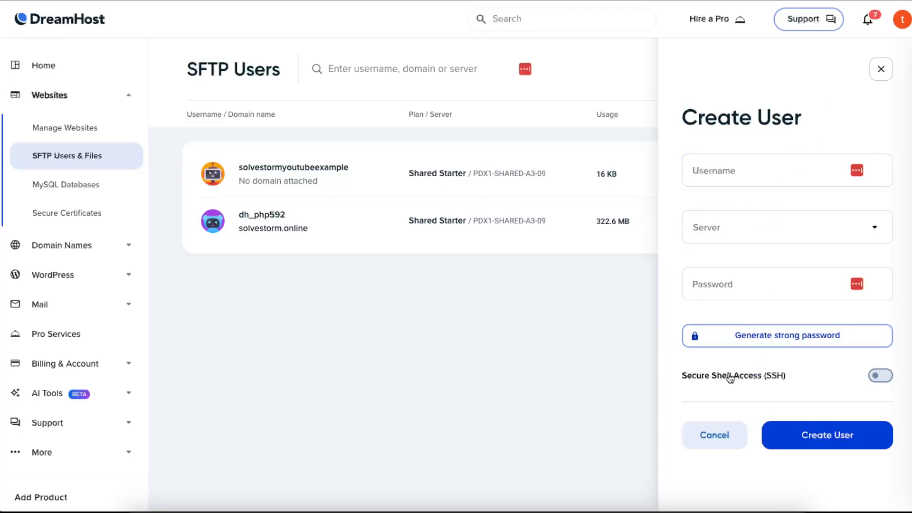
left_click(779, 162)
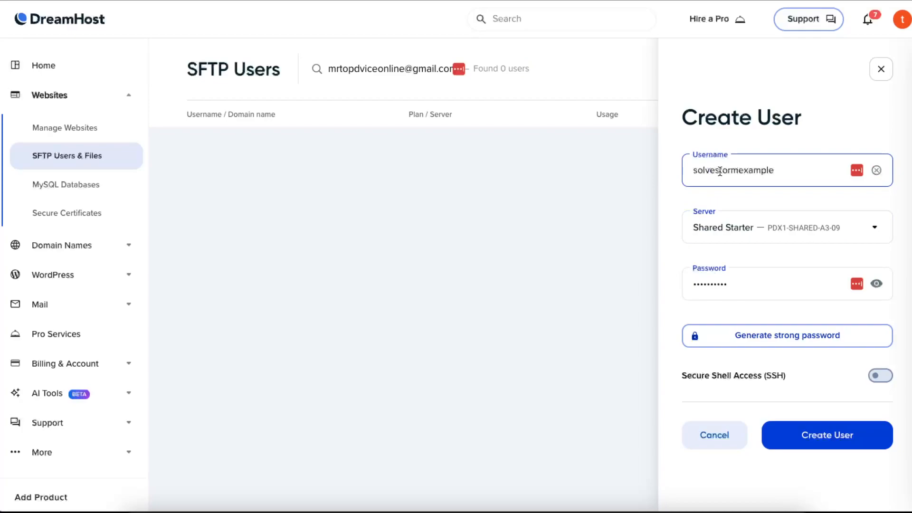
left_click(726, 232)
left_click(796, 274)
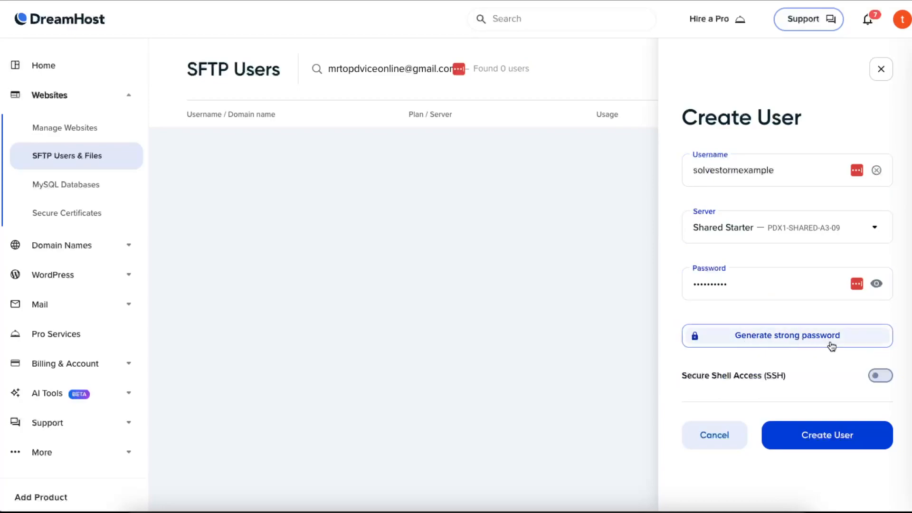
Step: Enable Secure Shell access for the new user with shell type /bin/bash and create the user
left_click(881, 380)
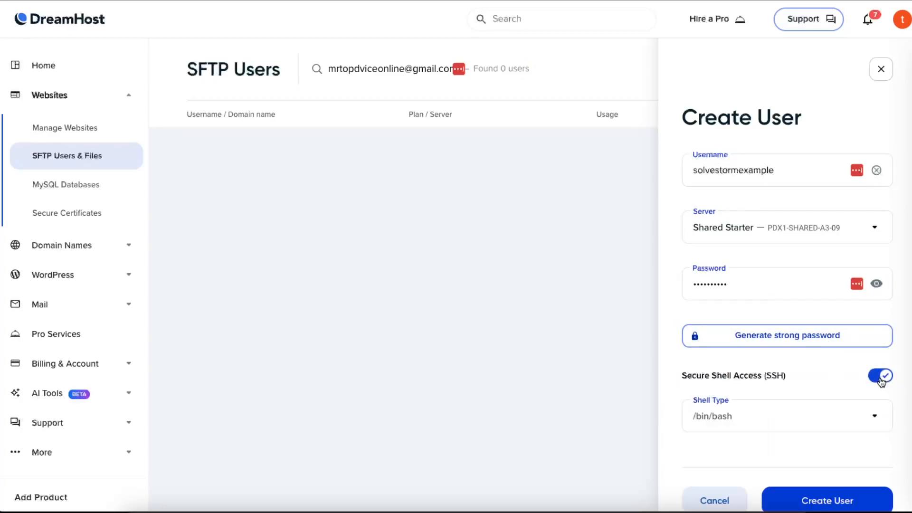
scroll(803, 377, "down", 1)
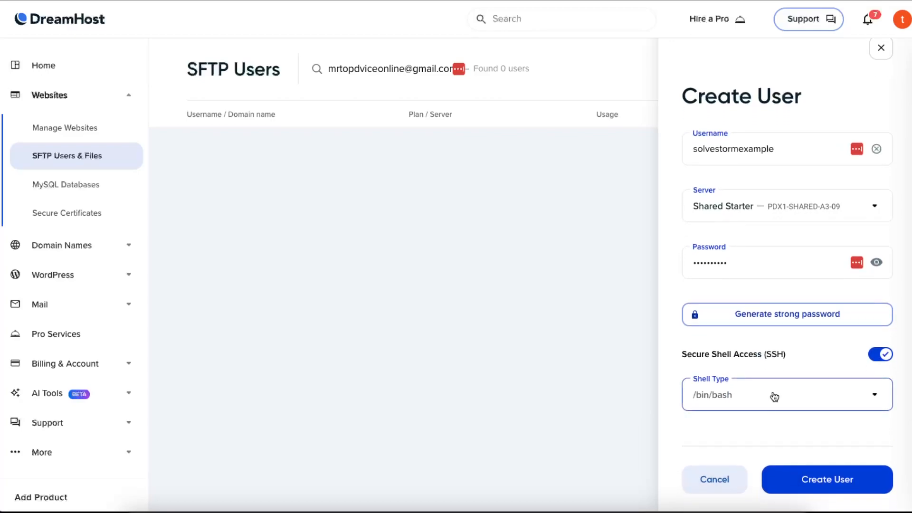
left_click(787, 397)
scroll(798, 371, "down", 3)
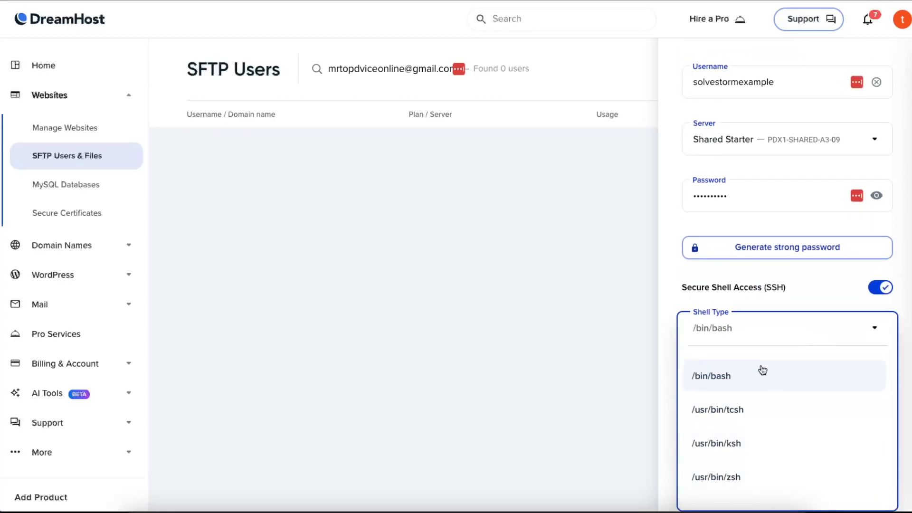
left_click(763, 370)
left_click(848, 481)
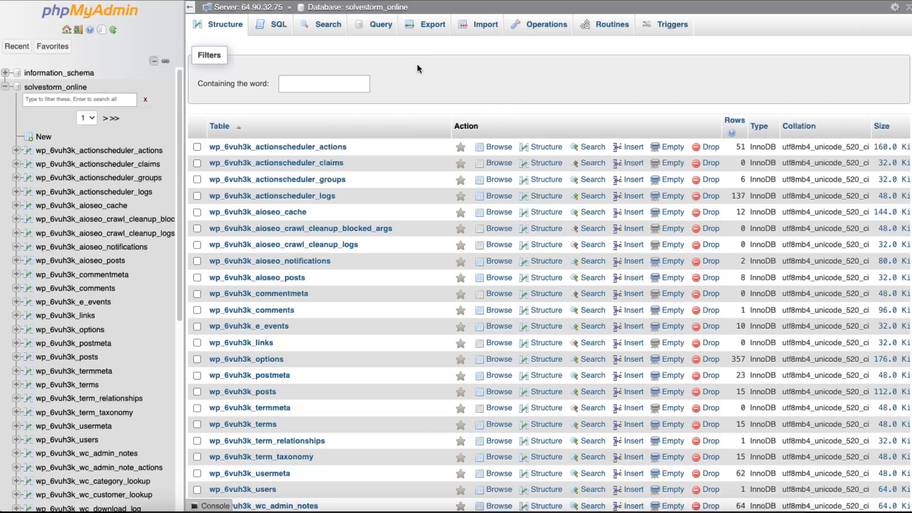
Step: Copy the sample mysql import command from the help article into phpMyAdmin's SQL query editor for the solvestorm_online database
left_click(273, 31)
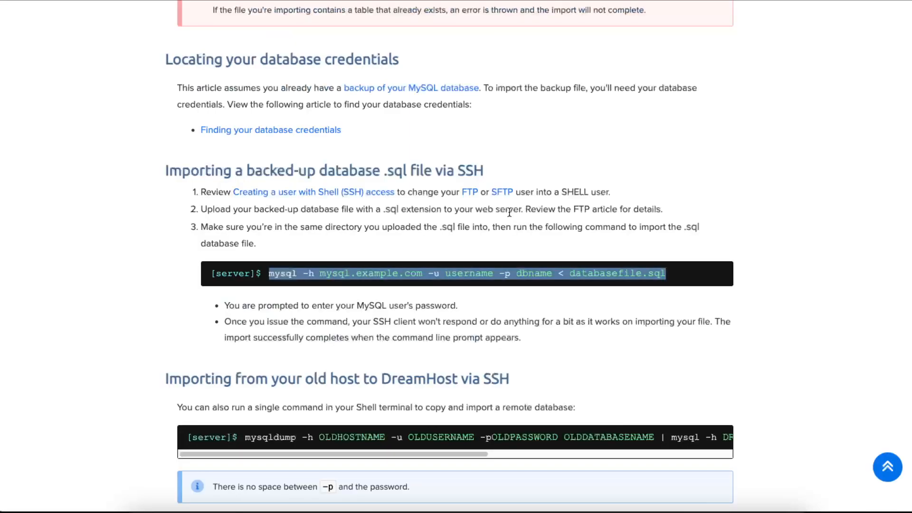
left_click_drag(324, 272, 321, 273)
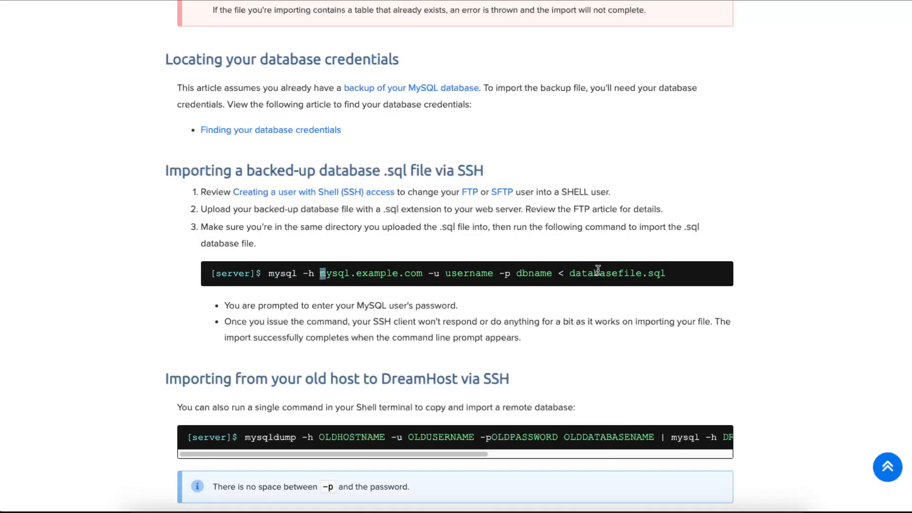
triple_click(686, 274)
key("ctrl+c")
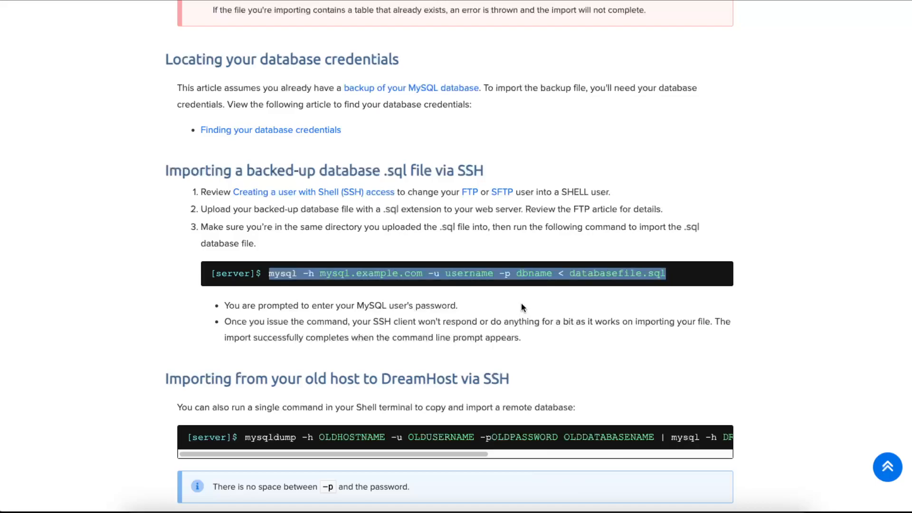
left_click(518, 277)
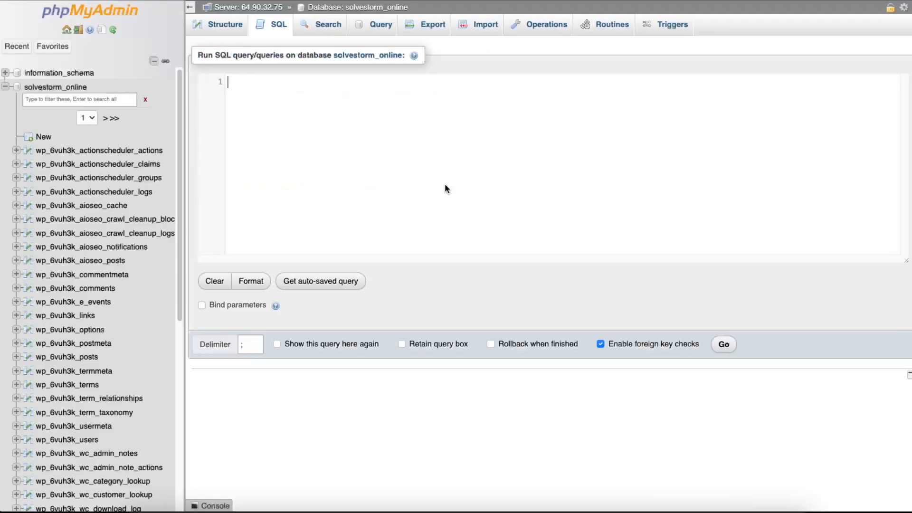
key("ctrl+v")
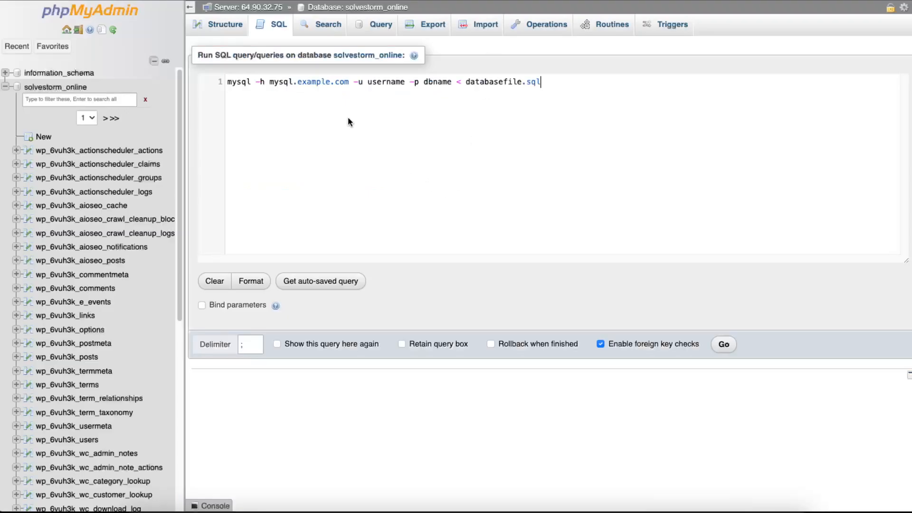
Step: Insert the keyword SERVER followed by a space at the beginning of the pasted import command
left_click(228, 82)
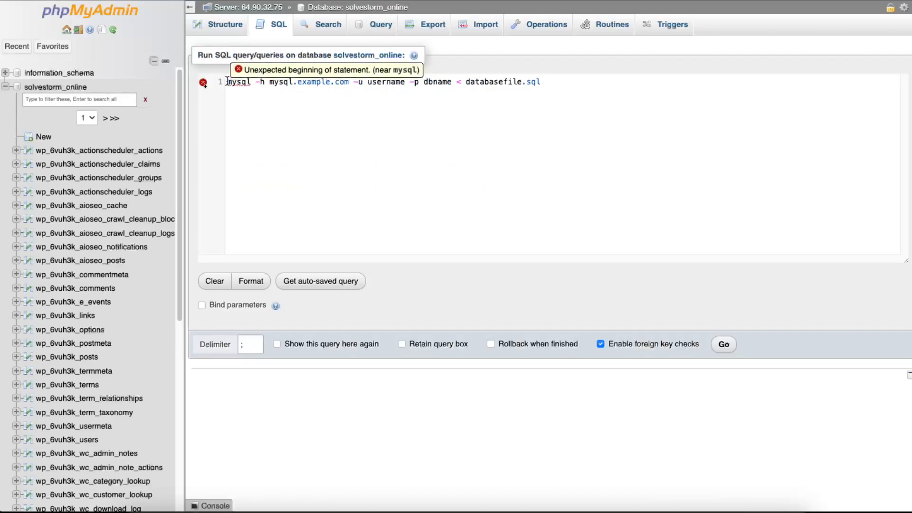
key("Return")
key("BackSpace")
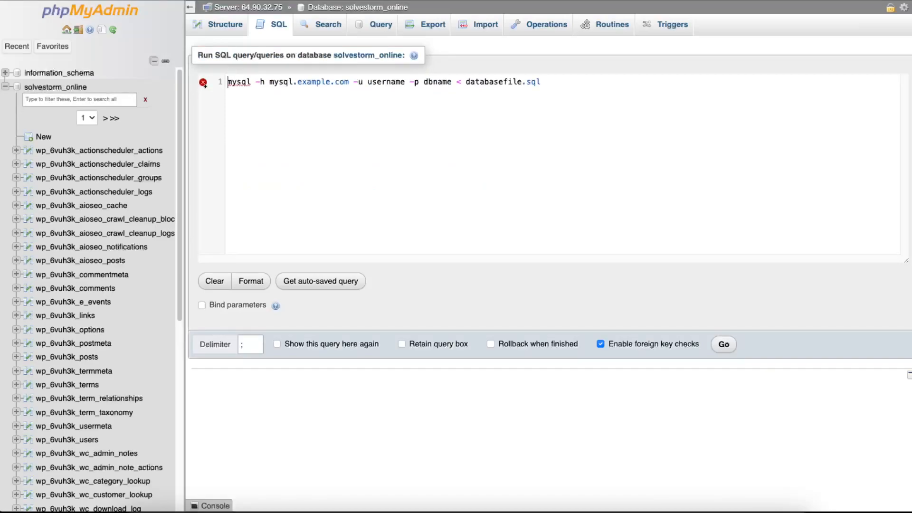
type("ser")
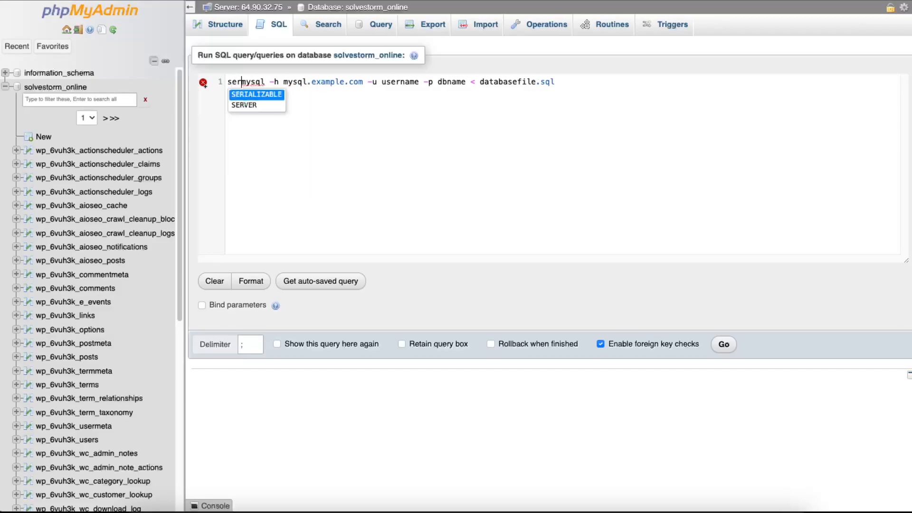
left_click(280, 105)
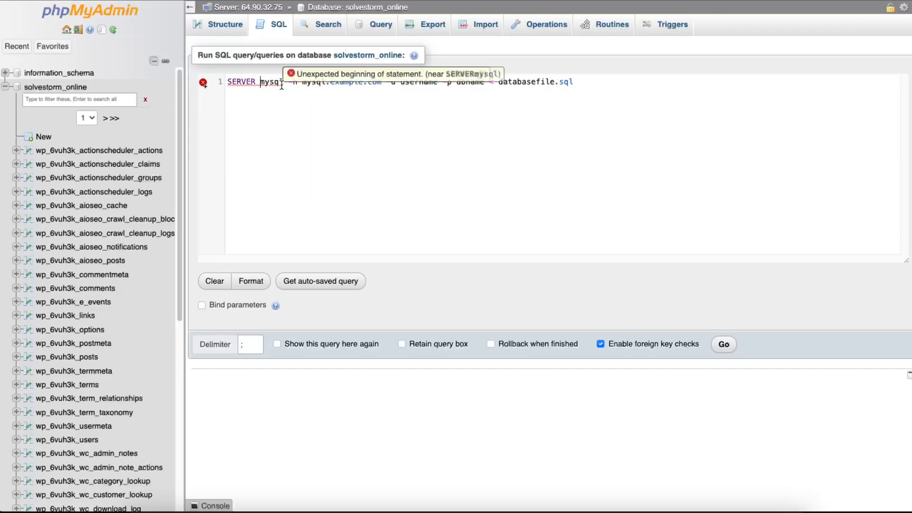
key("BackSpace")
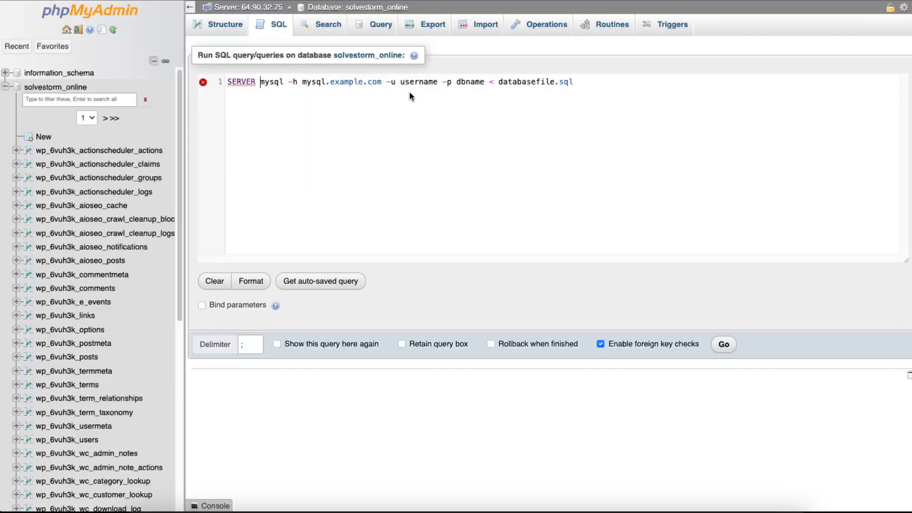
Step: Complete the import command with host mysql.solvestorm.online, user solvestormexample, the password and file solvestorm_online.sql, removing stray text below it
left_click(614, 81)
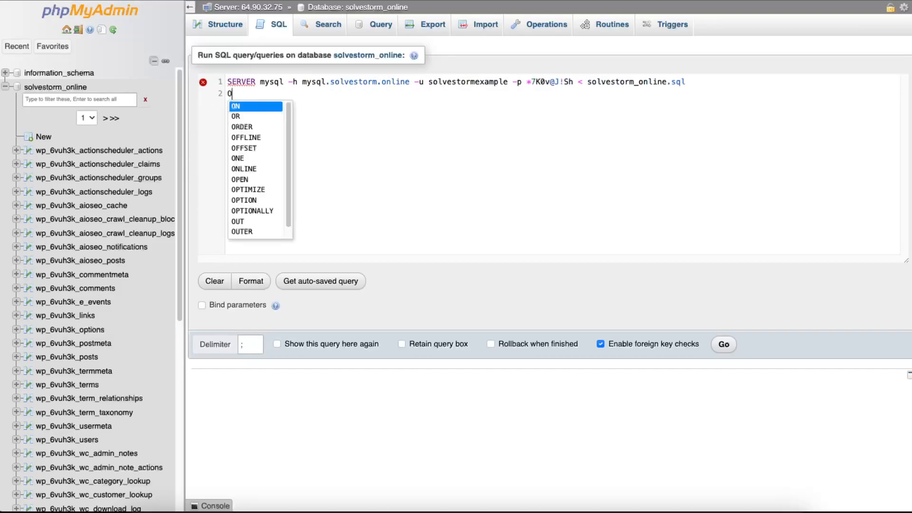
key("BackSpace")
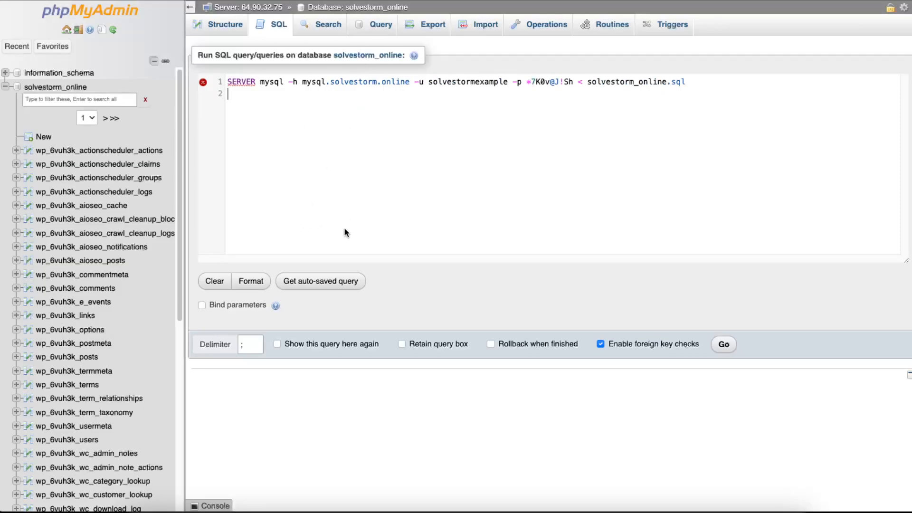
key("BackSpace")
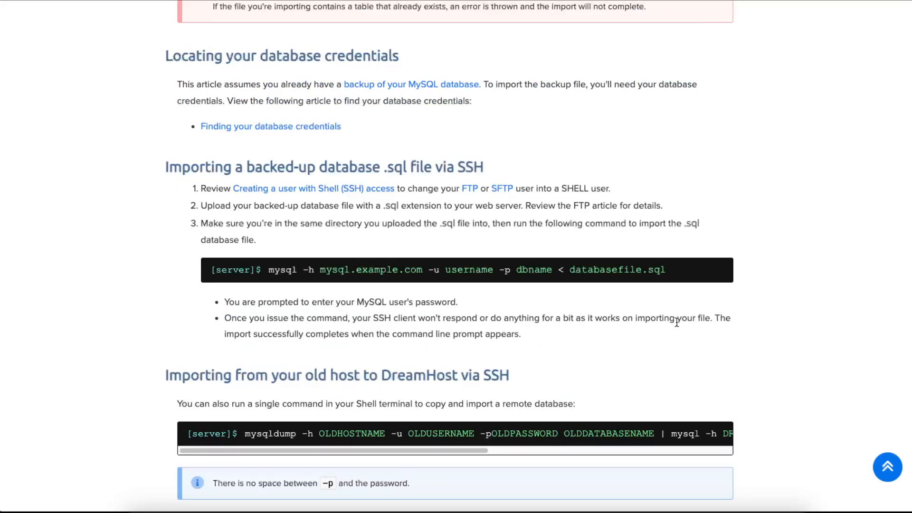
Step: Switch back to the help article and read how to tell that the SSH import has completed
left_click_drag(273, 334, 527, 336)
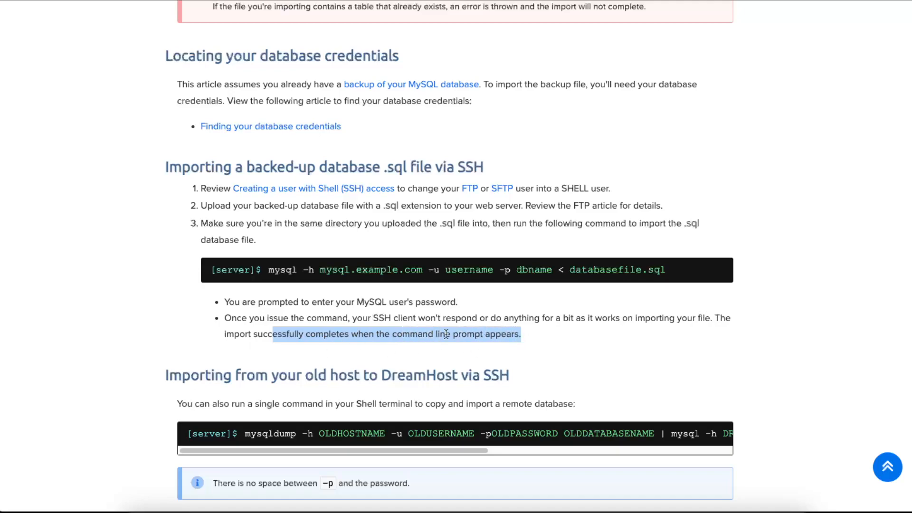